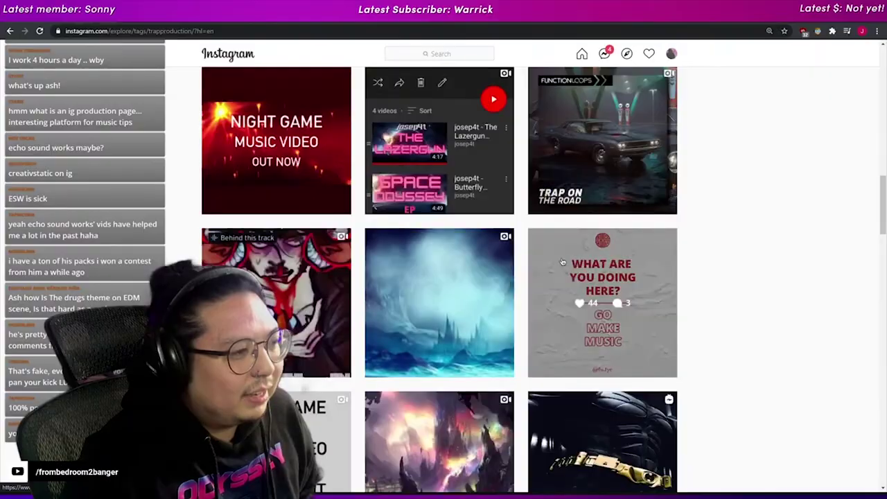
- Open the Bass Synth Cheatsheet post on the itsmd3sign Instagram profile
left_click(564, 258)
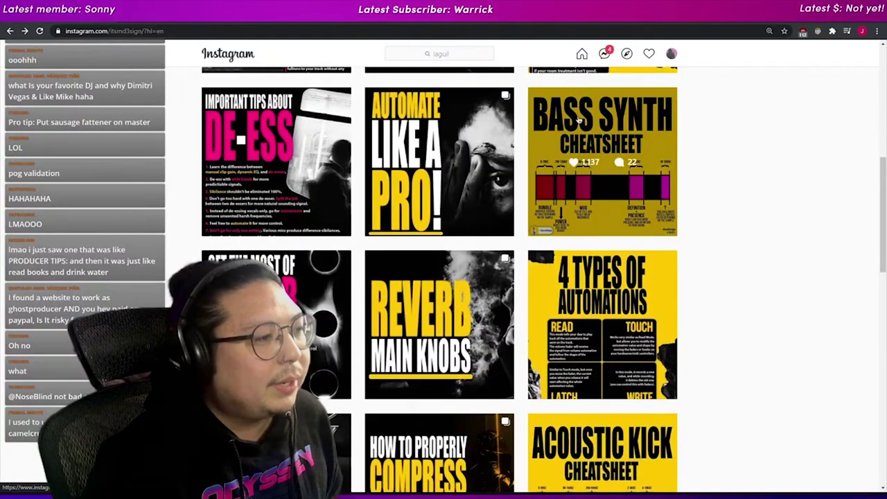
left_click(596, 153)
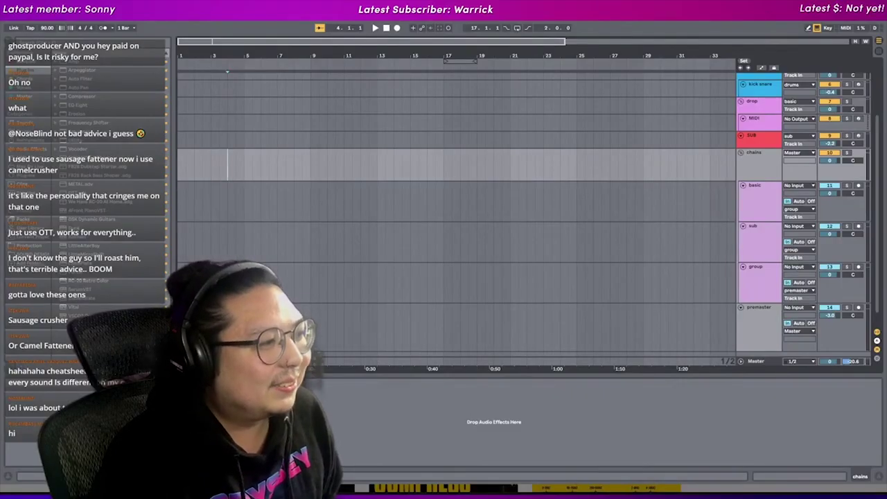
- Switch to Ableton Live, insert a MIDI clip on track 14 at bar 41 in the house section, and toggle playback
key("alt+Tab")
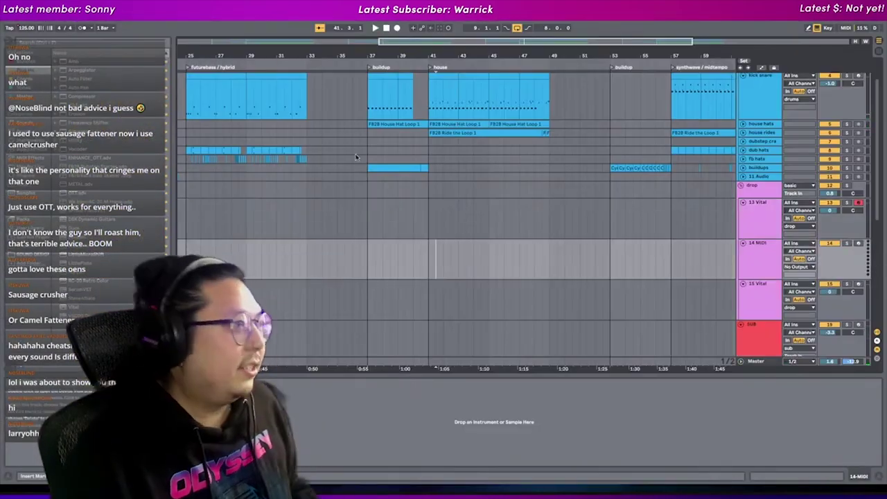
key("ctrl+shift+m")
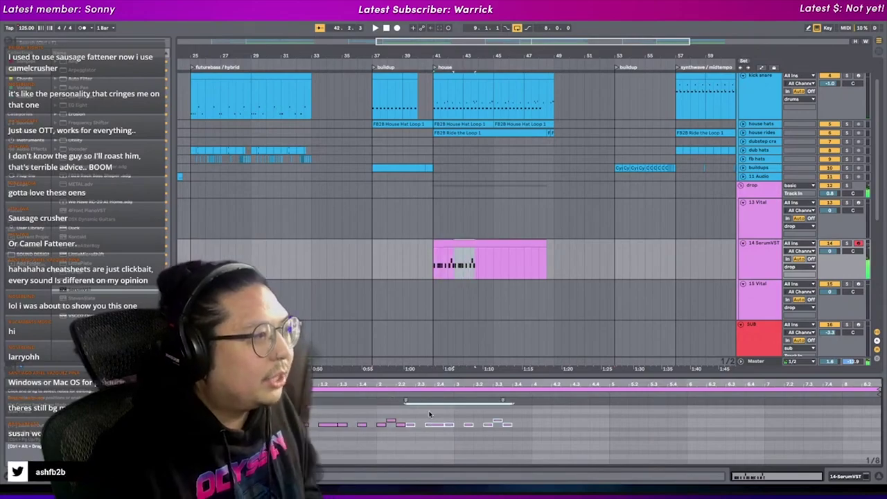
key("space")
scroll(431, 430, "up", 3)
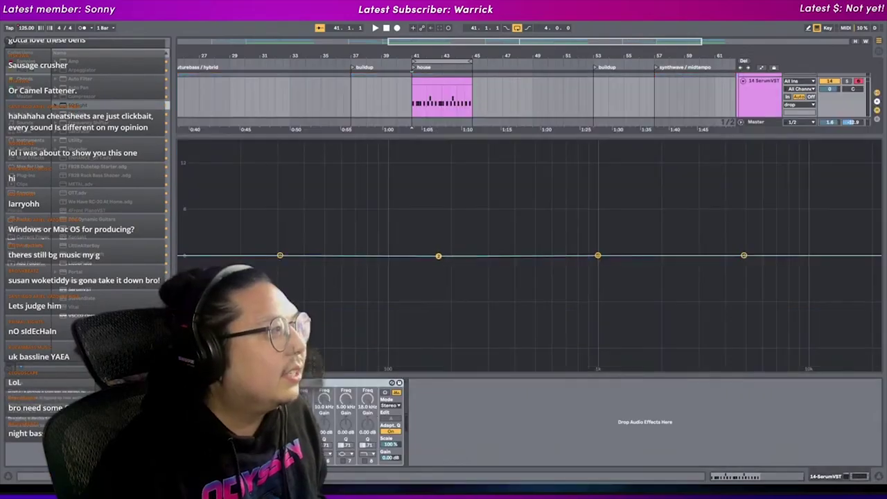
- Try a strong boost in the 100–150 Hz range with EQ Eight's second band on the SerumVST track
left_click_drag(386, 255, 417, 254)
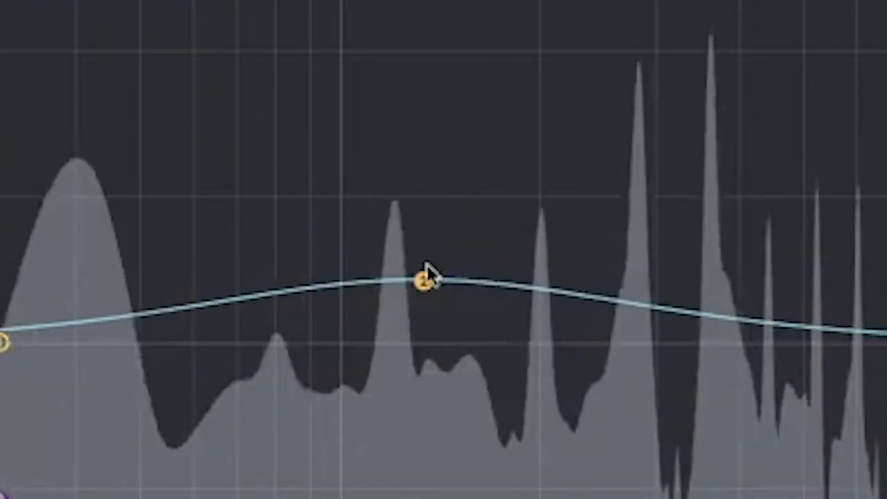
left_click_drag(424, 282, 425, 115)
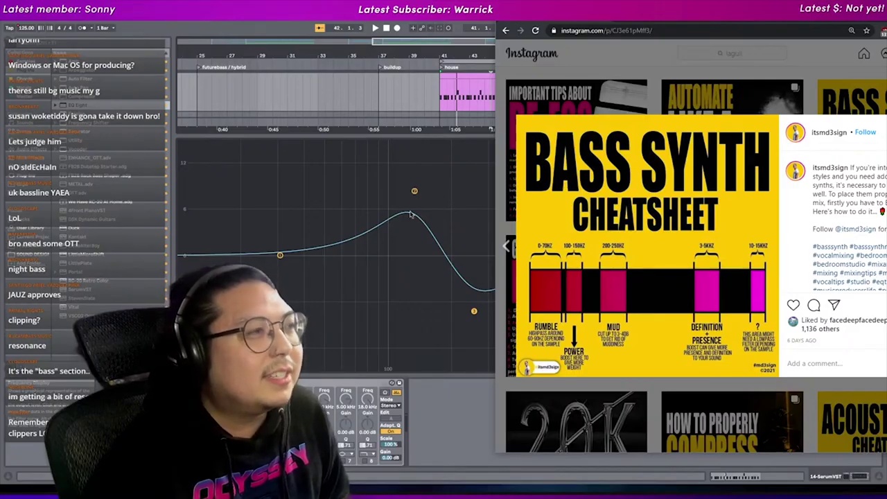
- Switch EQ Eight off and back on to compare the bass with and without the cheatsheet curve
left_click(409, 214)
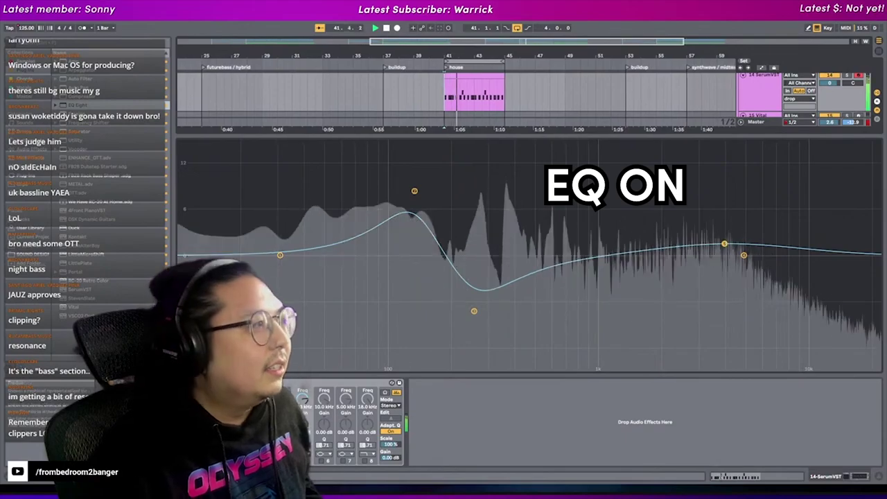
left_click(305, 383)
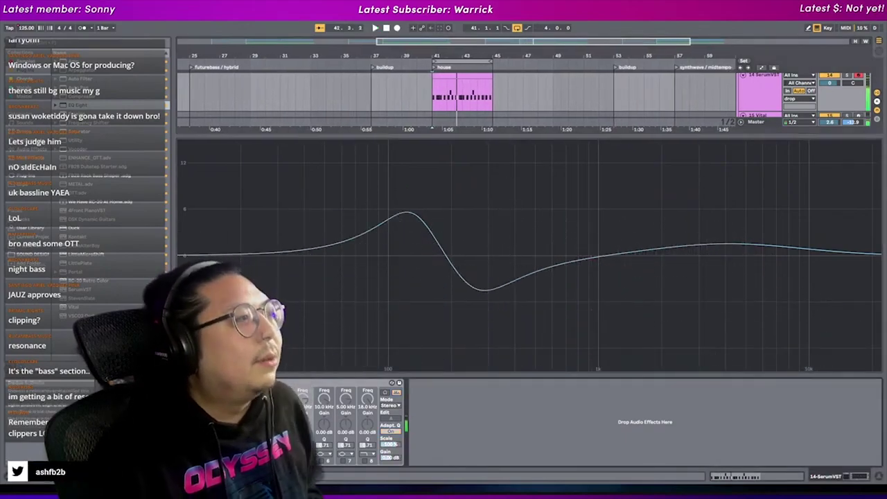
left_click(305, 383)
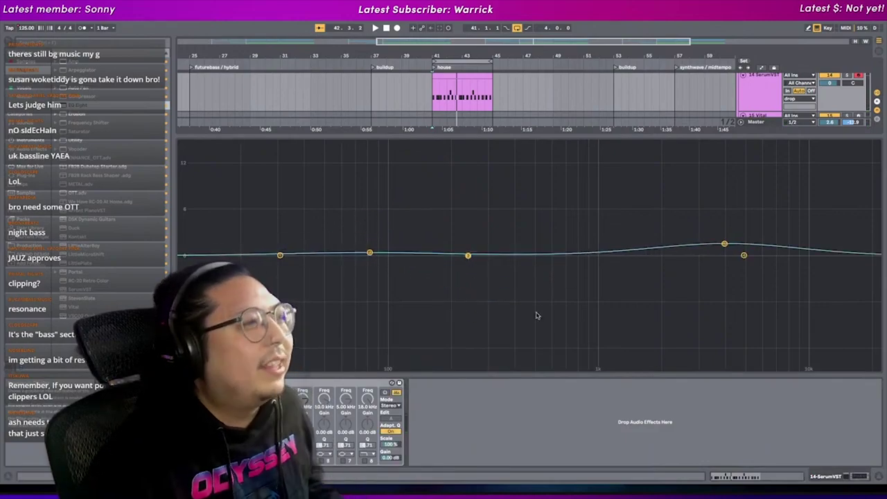
- Open the bass clip's MIDI notes on the SerumVST track, then switch back to the bass synth cheatsheet
left_click(431, 104)
double_click(434, 100)
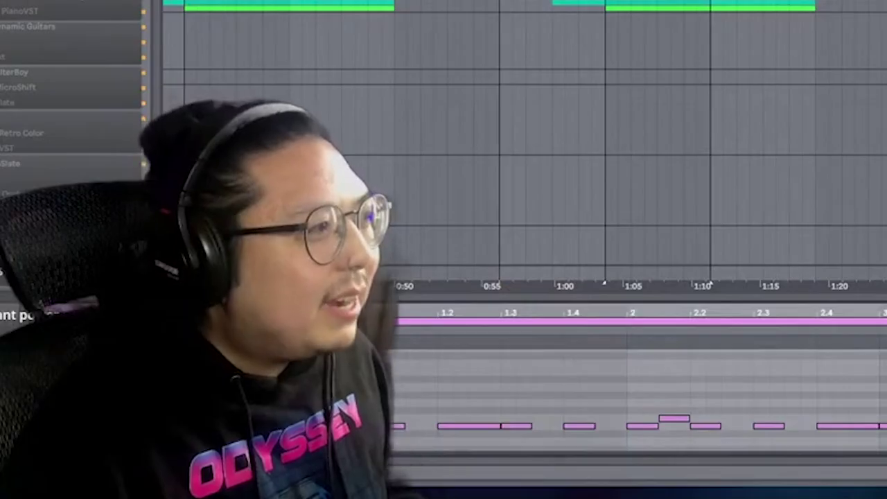
key("alt+Tab")
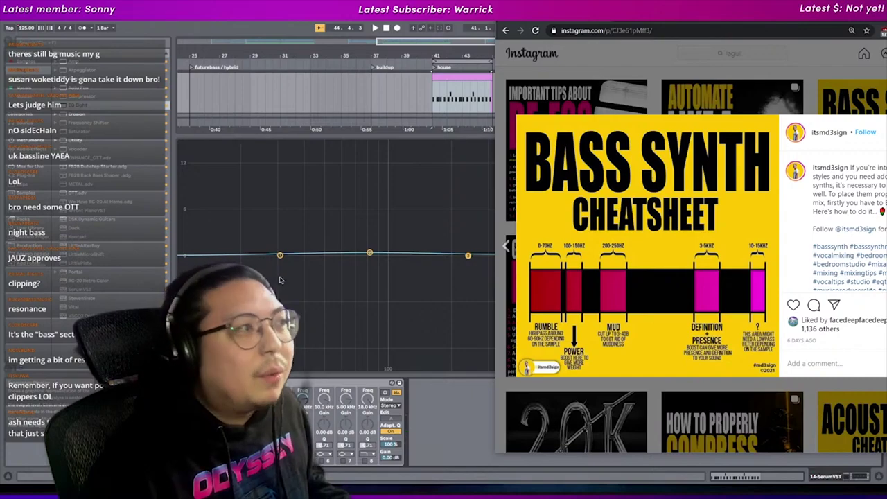
- Back in Ableton Live, apply a gentle EQ Eight boost near 150 Hz to the bass and toggle playback
left_click(280, 280)
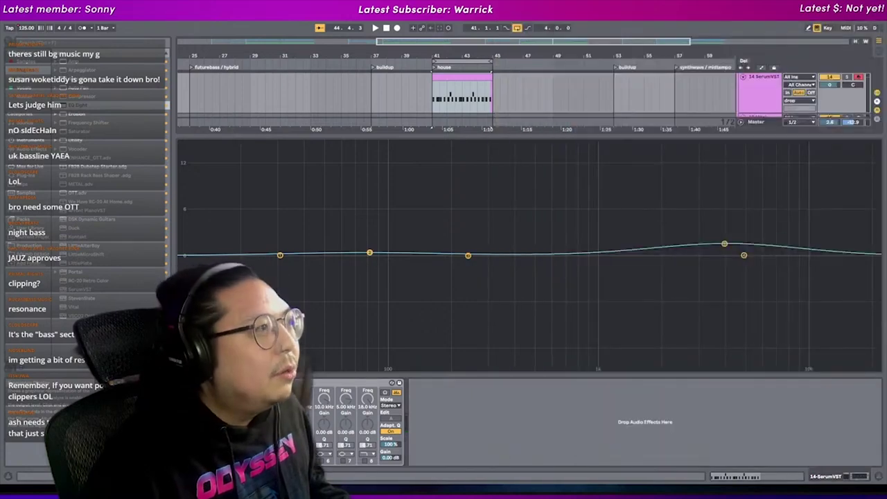
left_click_drag(439, 241, 433, 238)
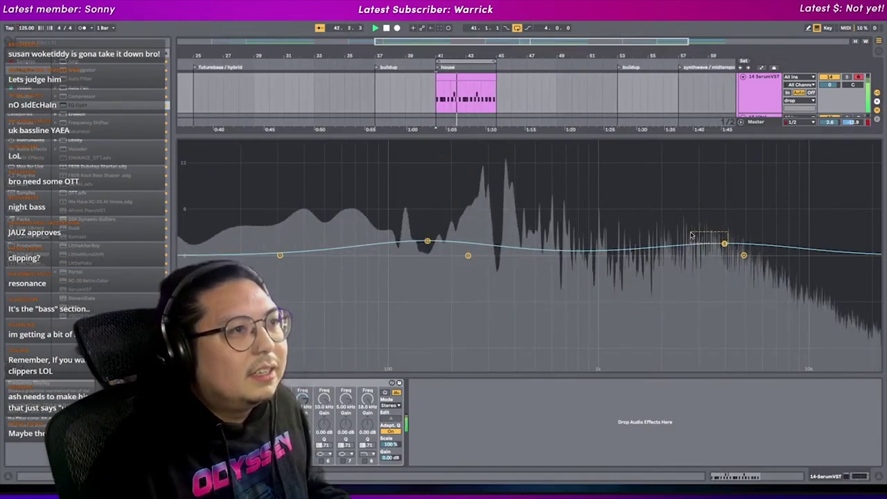
key("space")
- Add a Compressor after EQ Eight, sidechain it to the kick snare track, and set its attack to 0.02 ms
left_click_drag(446, 420, 451, 422)
left_click(420, 383)
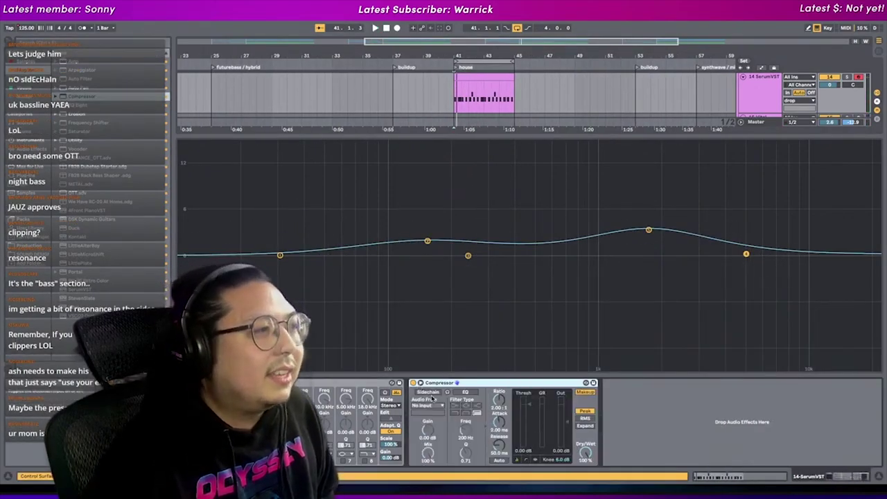
left_click(427, 405)
left_click(455, 238)
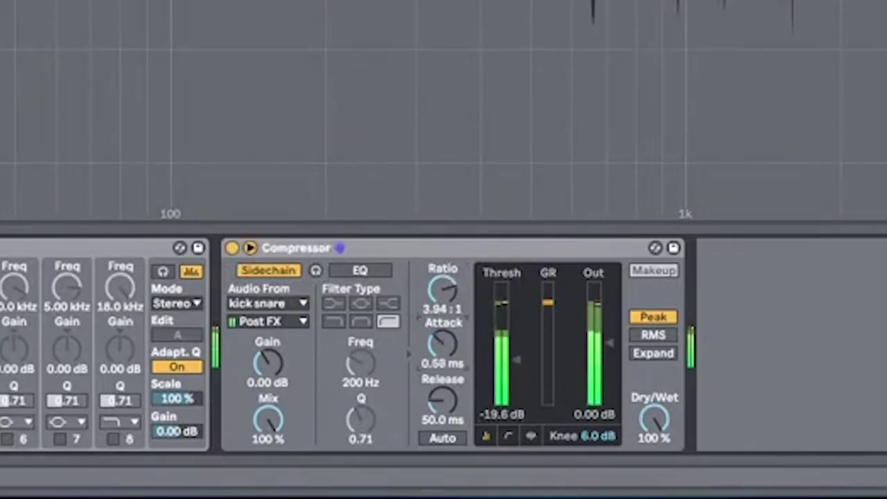
left_click_drag(442, 343, 452, 404)
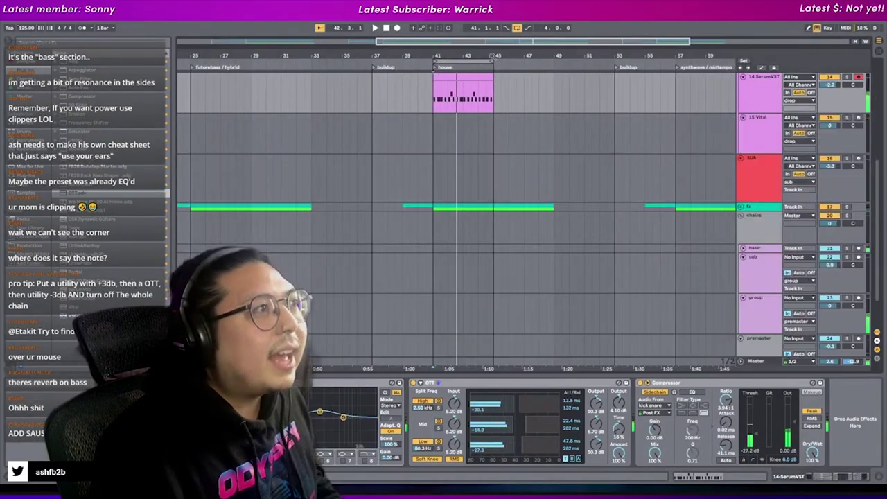
- Copy the SerumVST bass clip onto the SUB track, aligned with the start of the house section at bar 41
left_click_drag(468, 97, 476, 172)
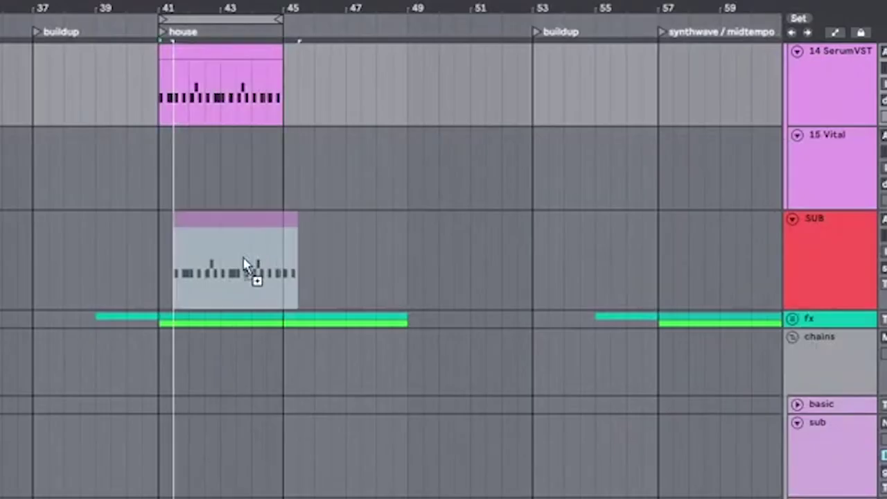
left_click_drag(244, 266, 157, 272)
left_click(522, 68)
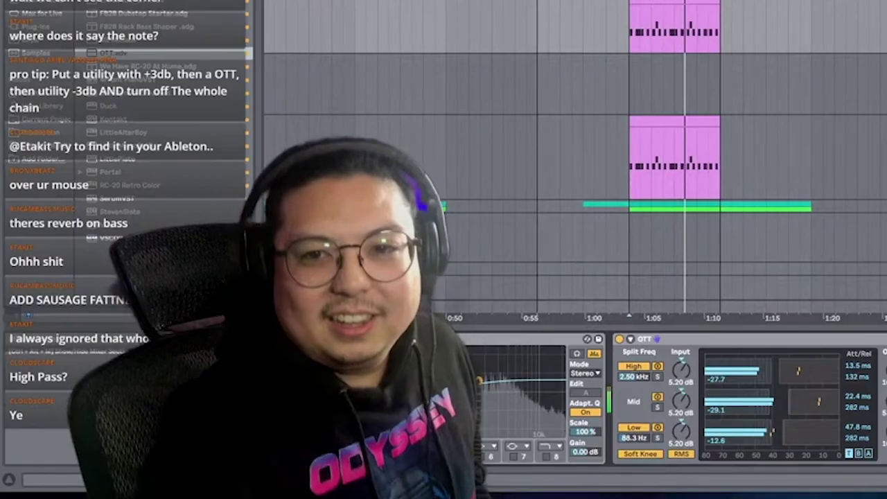
- Switch to Instagram, close the reverb tips post, and open another mixing post further down the itsmd3sign profile
key("alt+Tab")
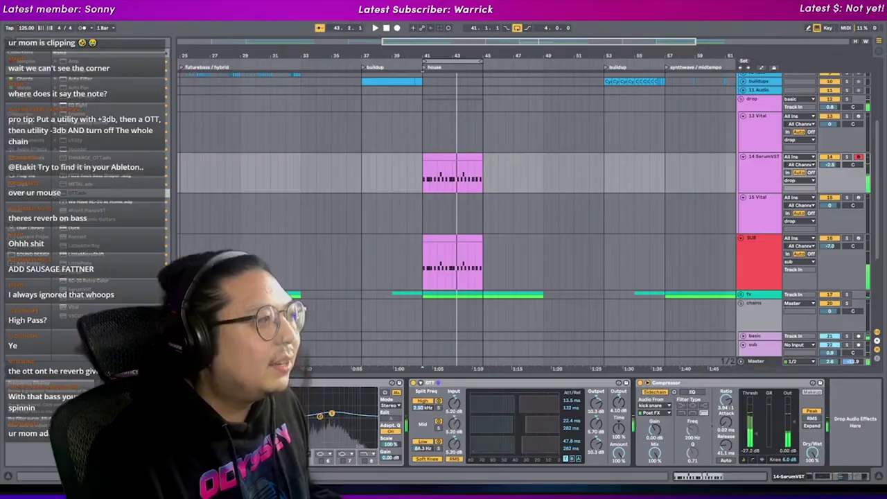
key("alt+Tab")
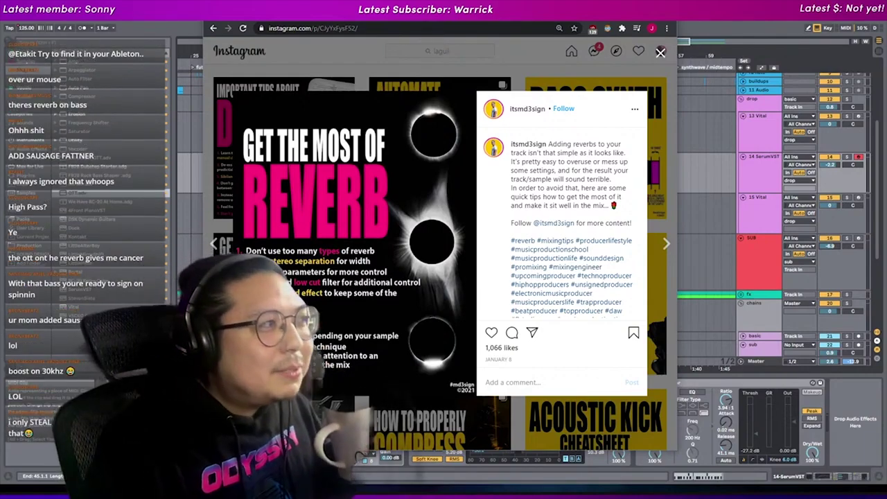
key("Escape")
scroll(686, 180, "down", 2)
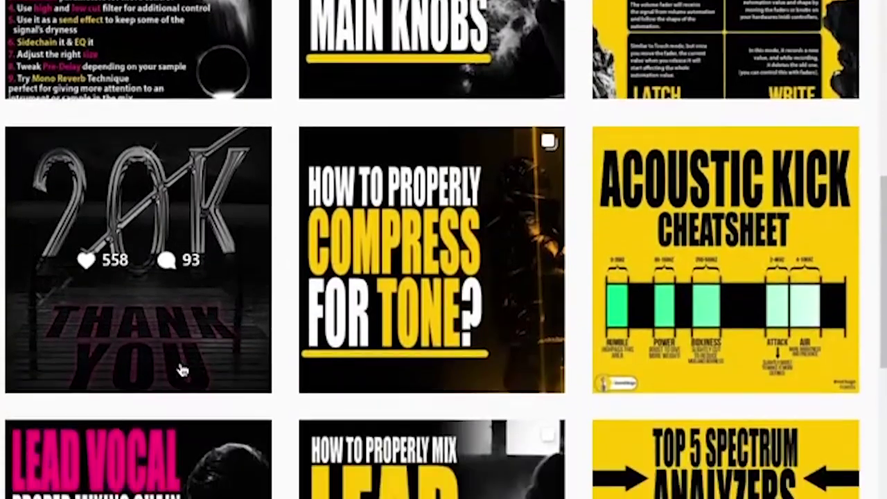
scroll(465, 406, "down", 1)
left_click(402, 360)
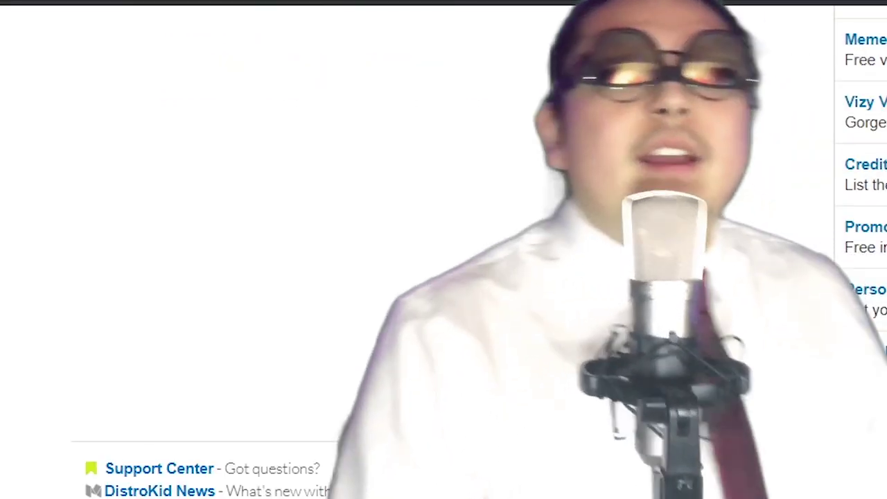
- In Spotify for Artists, add a Canvas file to "big duck energy" and toggle the iPhone X preview
left_click(373, 253)
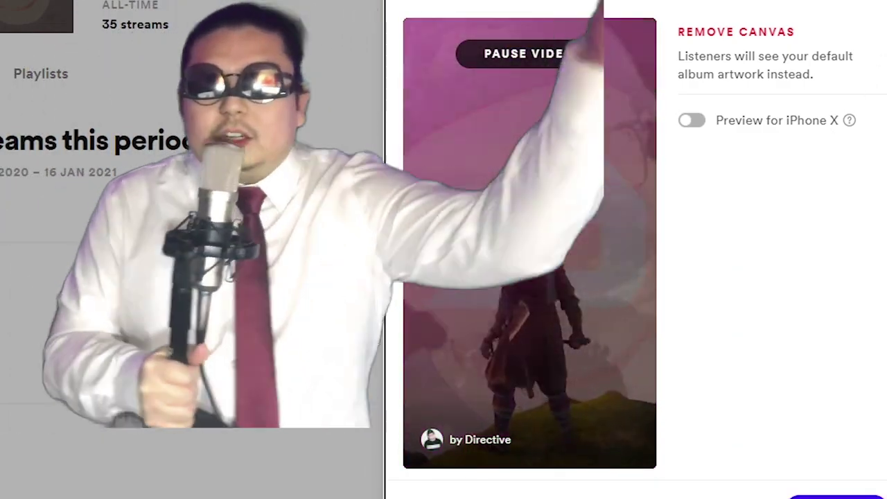
left_click(690, 121)
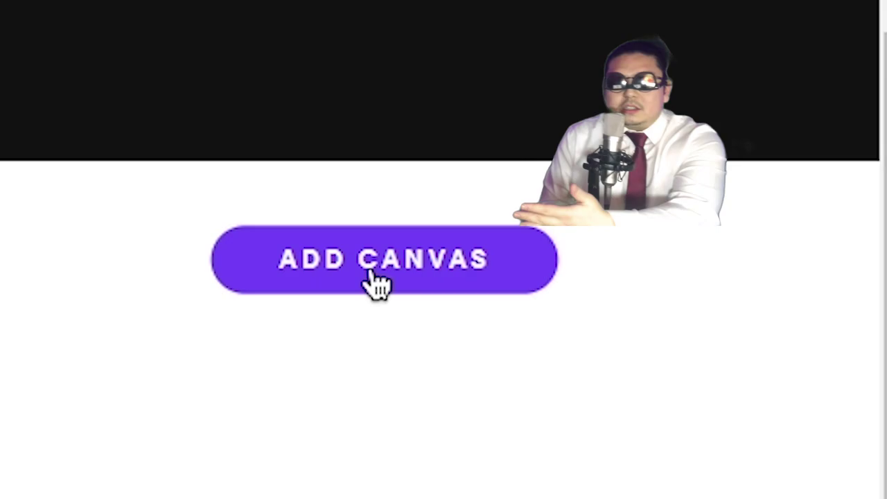
left_click(770, 70)
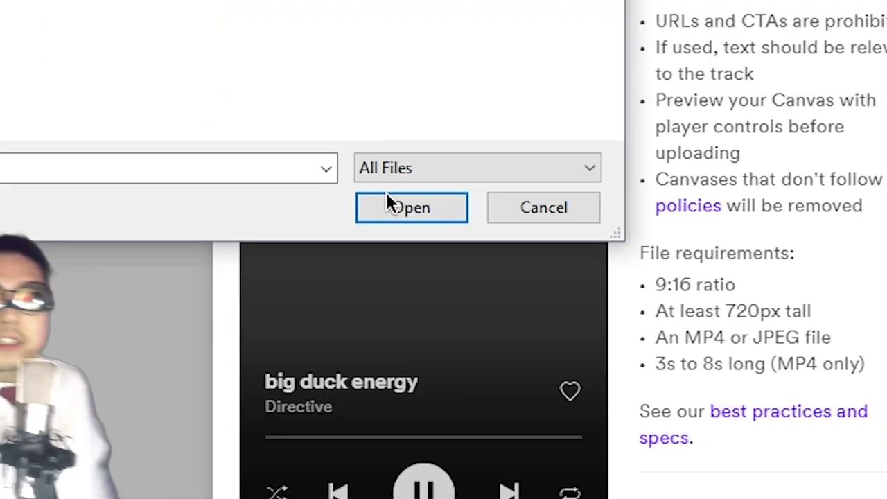
left_click(390, 201)
left_click(577, 457)
left_click(390, 170)
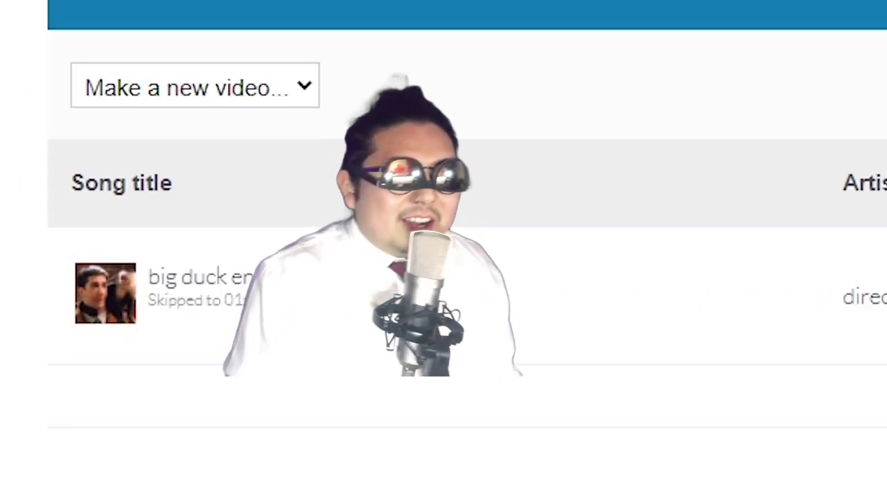
- In DistroKid, start a new meme video using the Baby Yoda (free) template
left_click(206, 87)
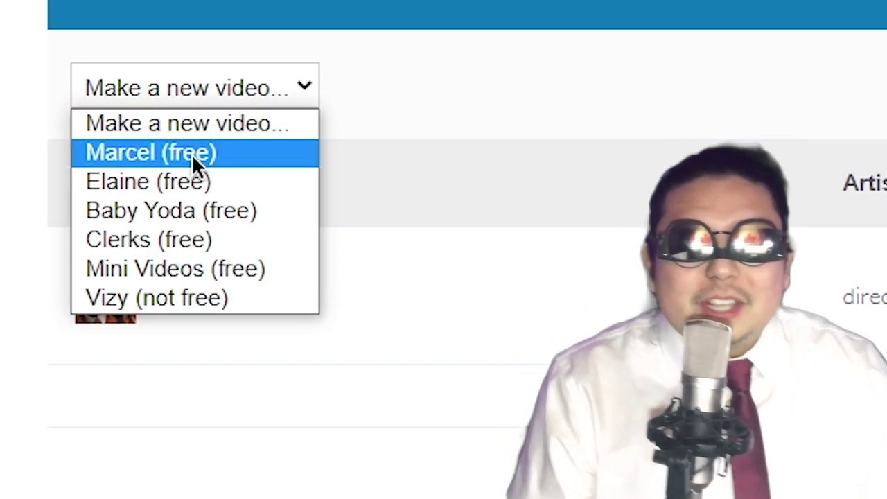
left_click(197, 210)
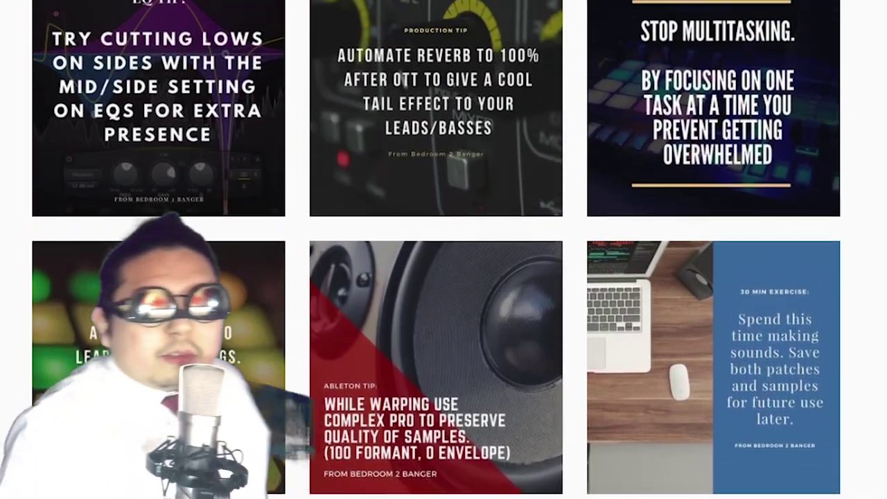
- Look through the production tips and newer posts on the From Bedroom 2 Banger Instagram profile
scroll(360, 435, "up", 8)
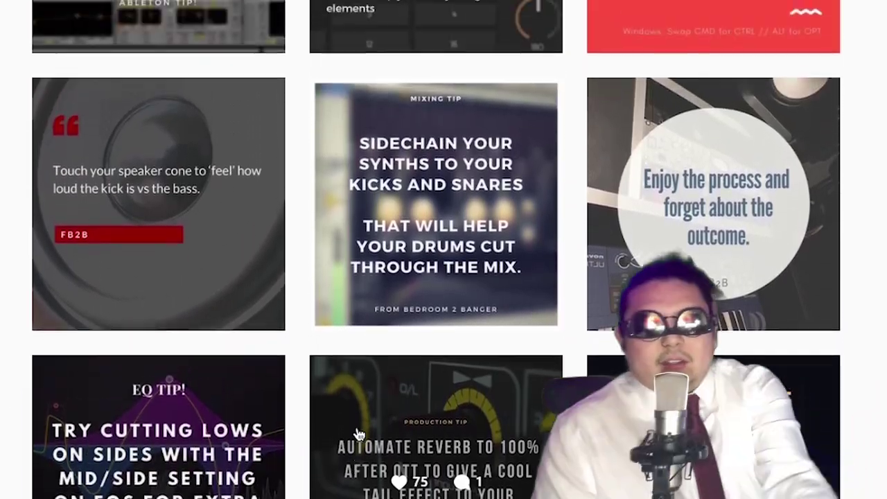
scroll(360, 435, "up", 2)
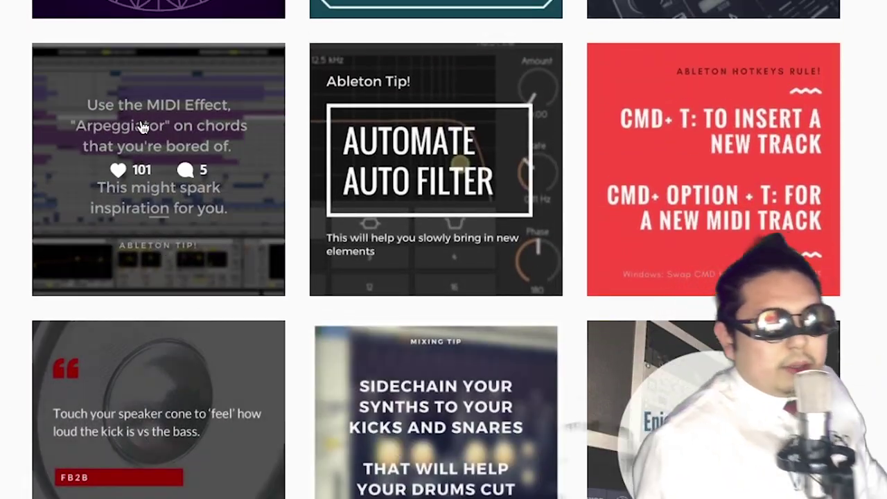
scroll(143, 124, "up", 5)
scroll(787, 346, "up", 15)
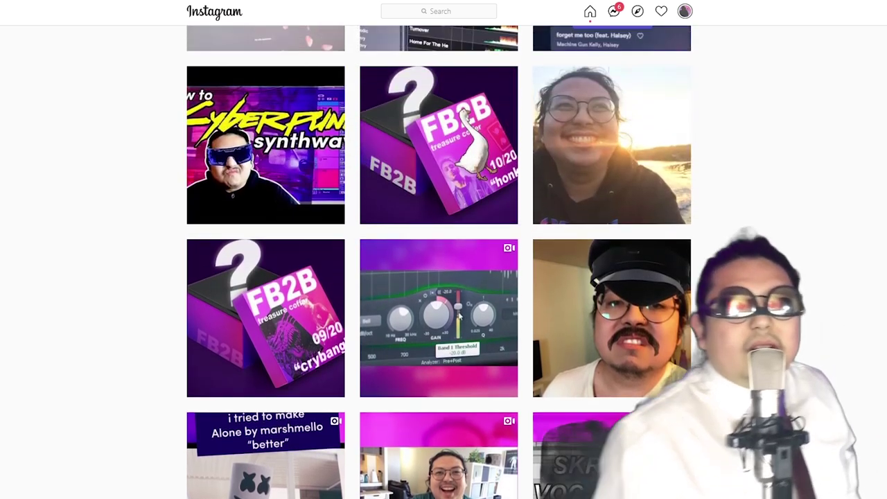
scroll(788, 340, "up", 3)
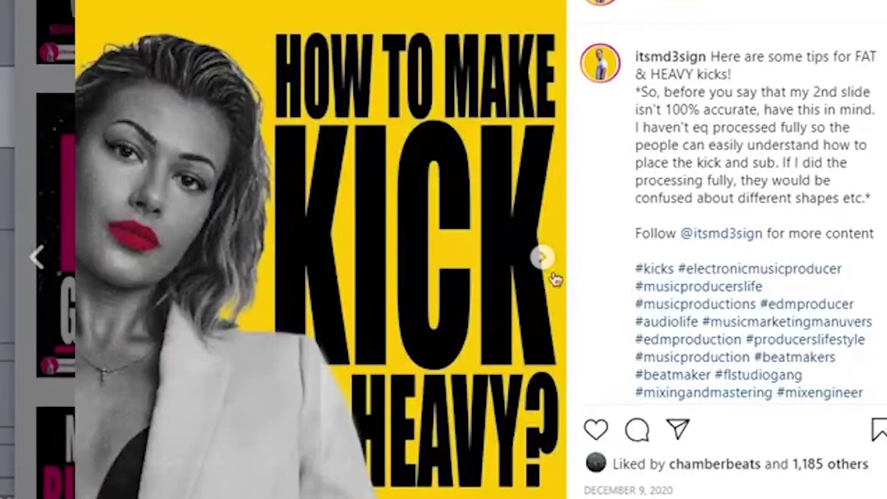
- View the heavy-kick post's next slide, then give the kick snare track's EQ Eight a steep low cut at 30 Hz on band 1
left_click(553, 275)
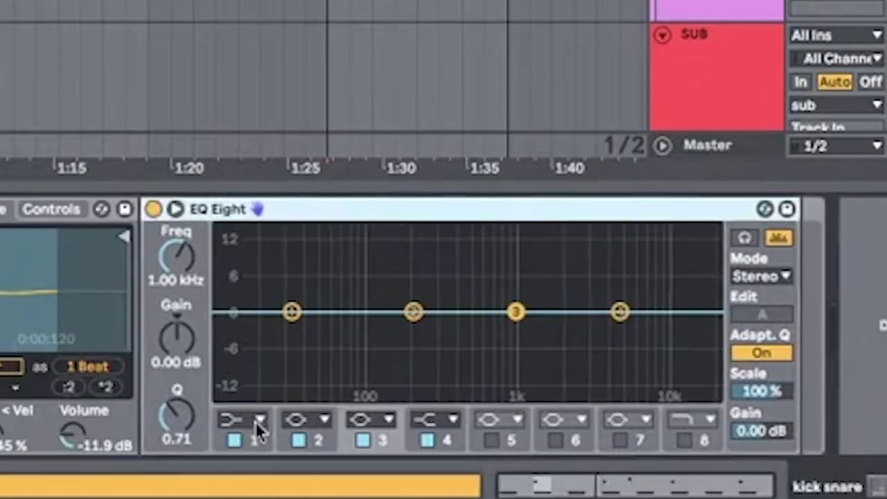
left_click(608, 454)
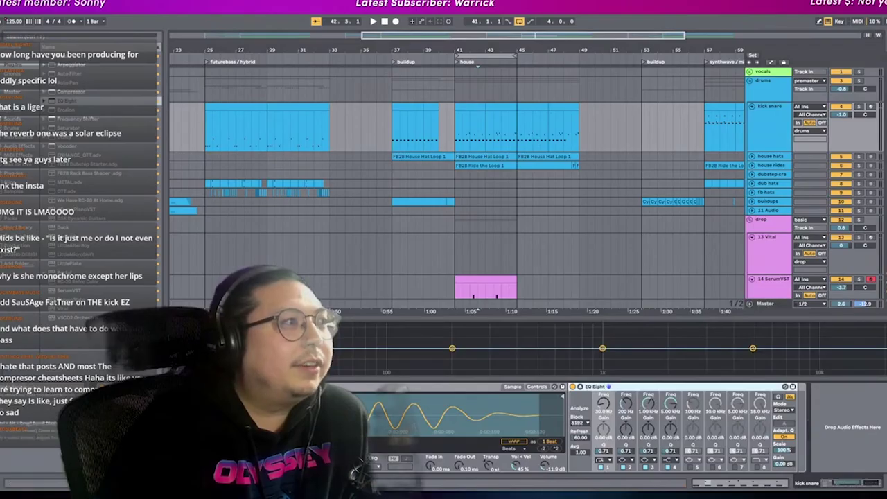
left_click(779, 397)
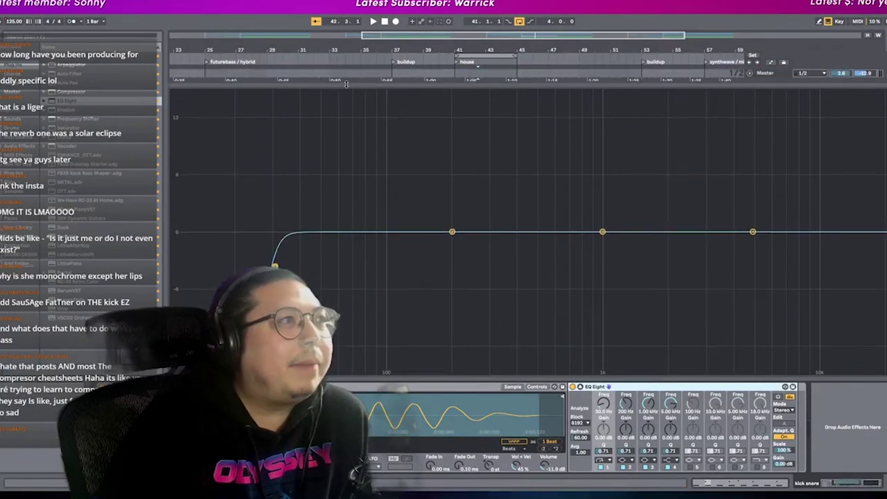
left_click(600, 460)
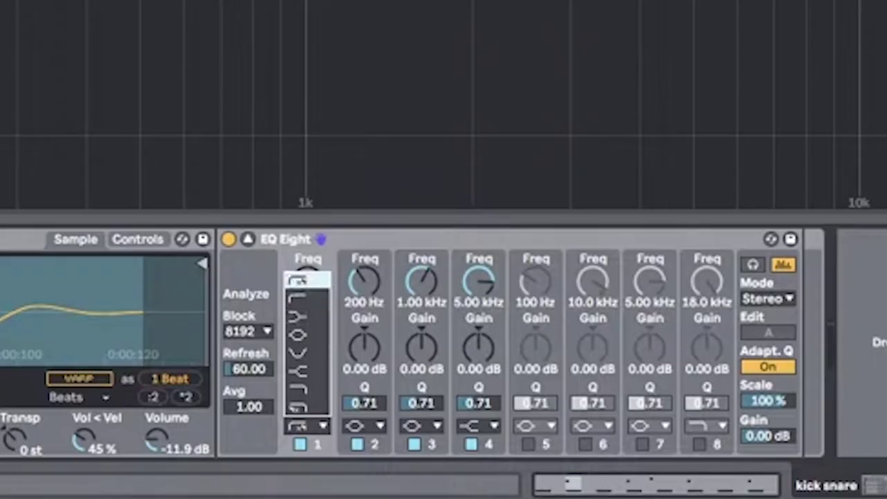
left_click(299, 280)
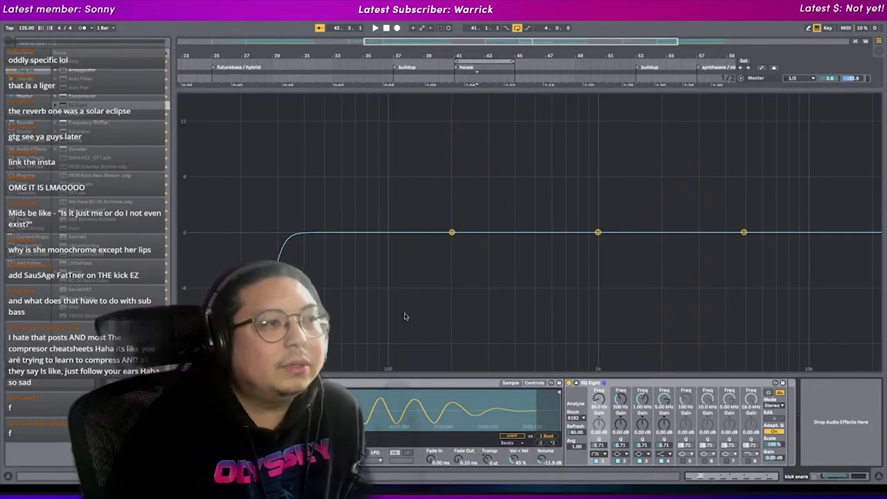
left_click(598, 455)
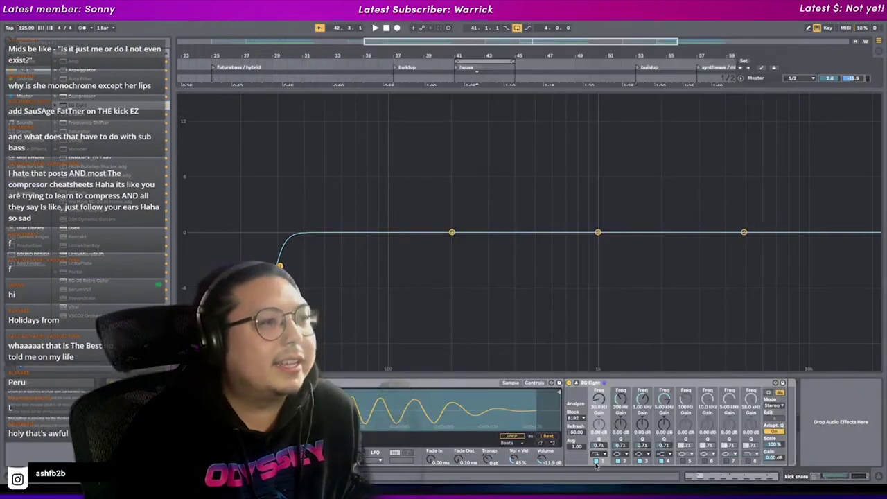
left_click_drag(486, 97, 503, 291)
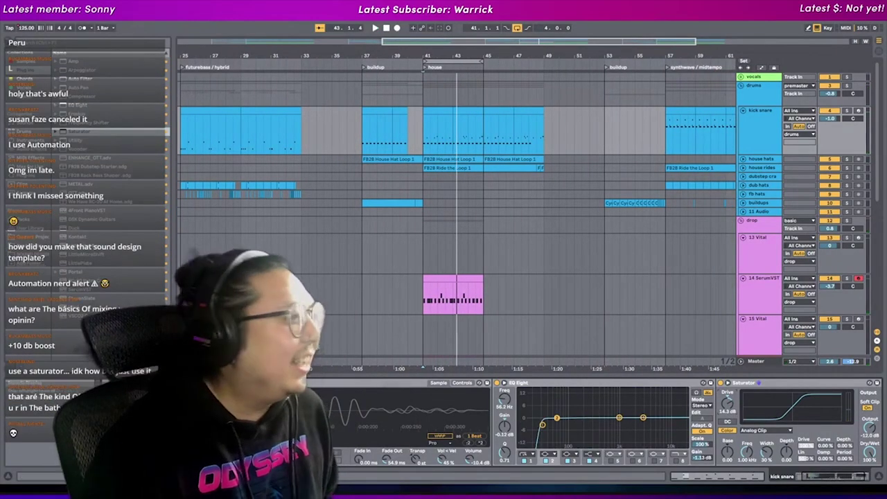
- View the next heavy-kick slide on Instagram, then select the kick snare track in Ableton Live and open its house-section clip
key("alt+Tab")
left_click(569, 248)
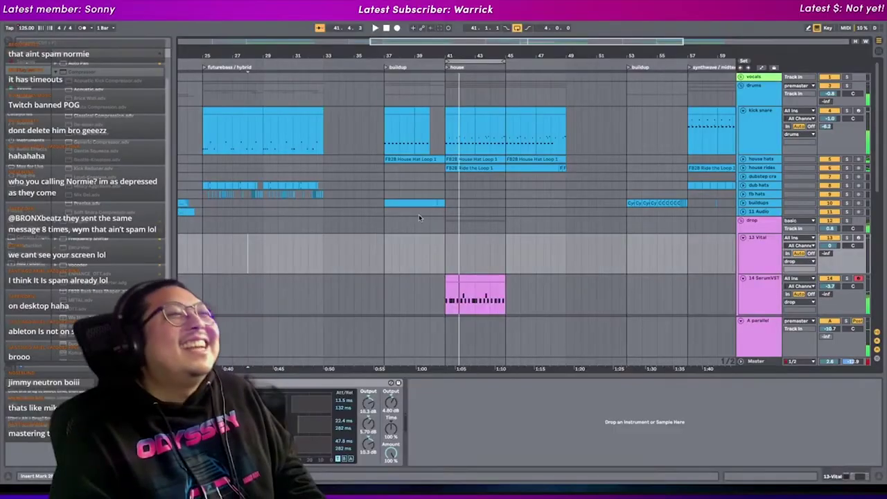
left_click(764, 136)
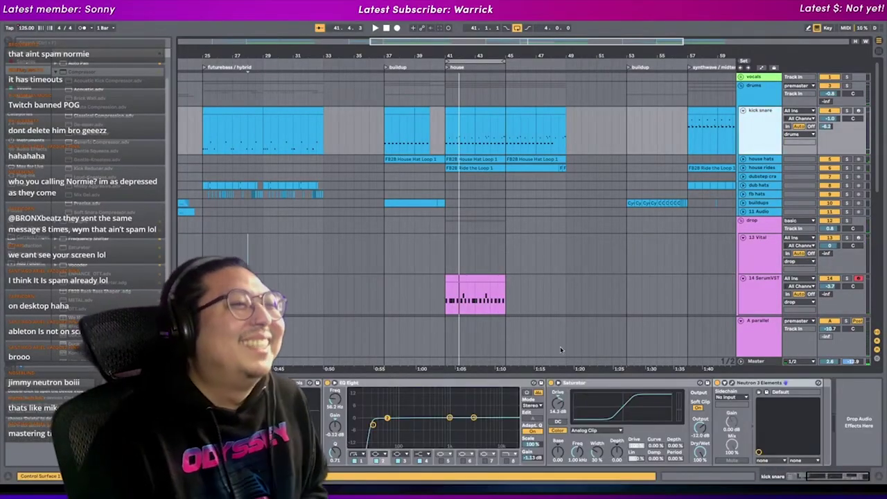
scroll(485, 423, "left", 3)
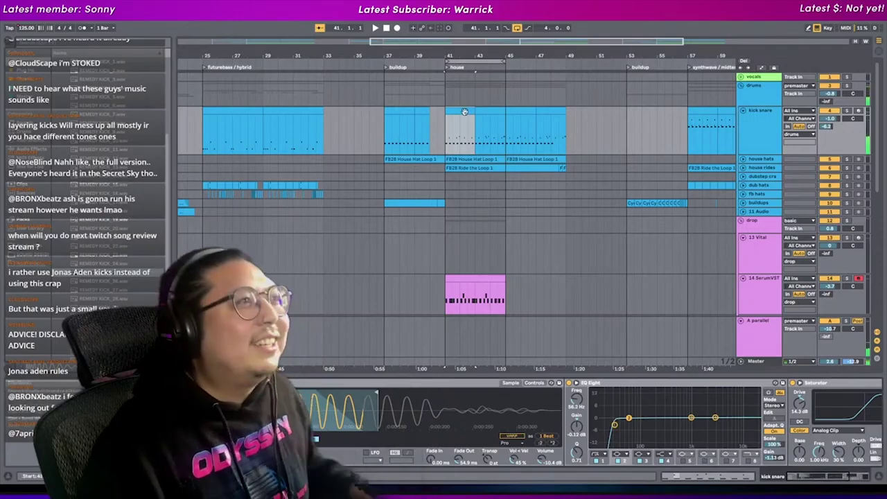
double_click(464, 112)
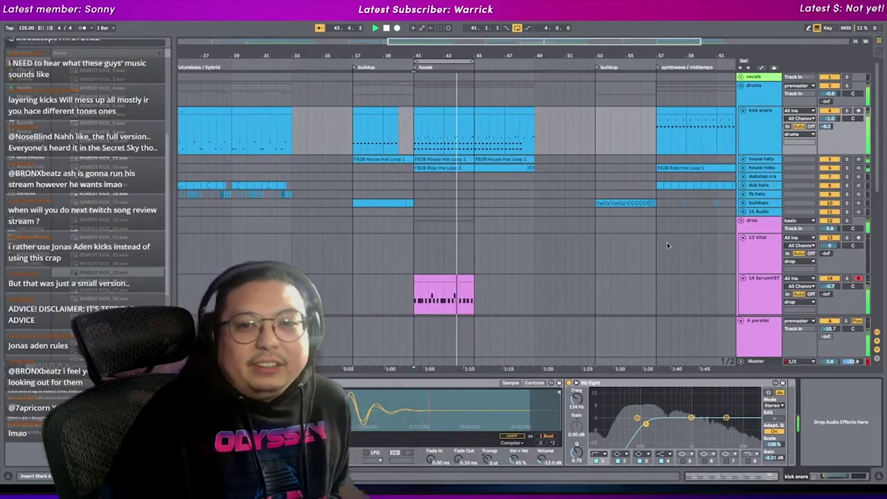
- Check the heavy-kick post on Instagram again, then return to Ableton Live and play the kick snare clip from bar 41
key("alt+Tab")
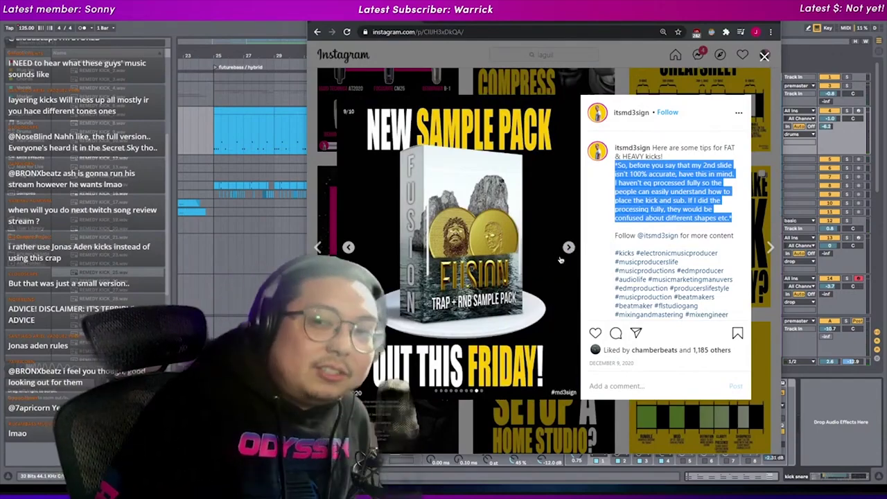
key("alt+Tab")
left_click_drag(469, 125, 440, 124)
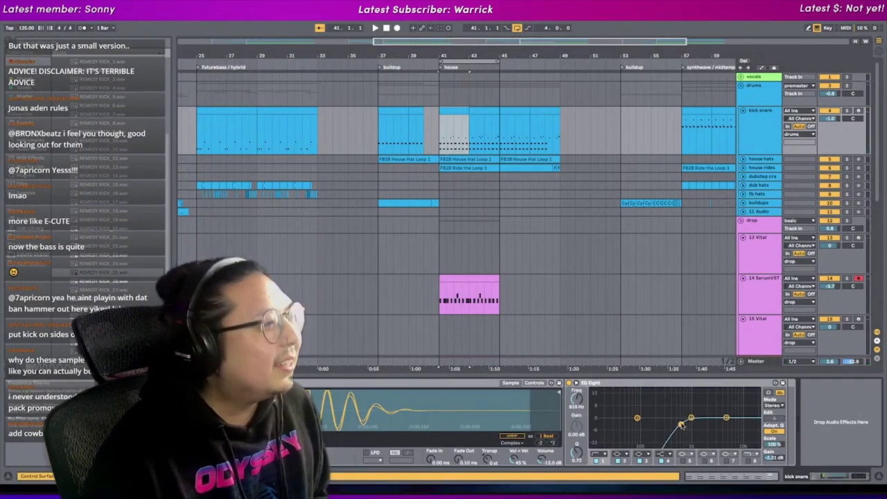
key("space")
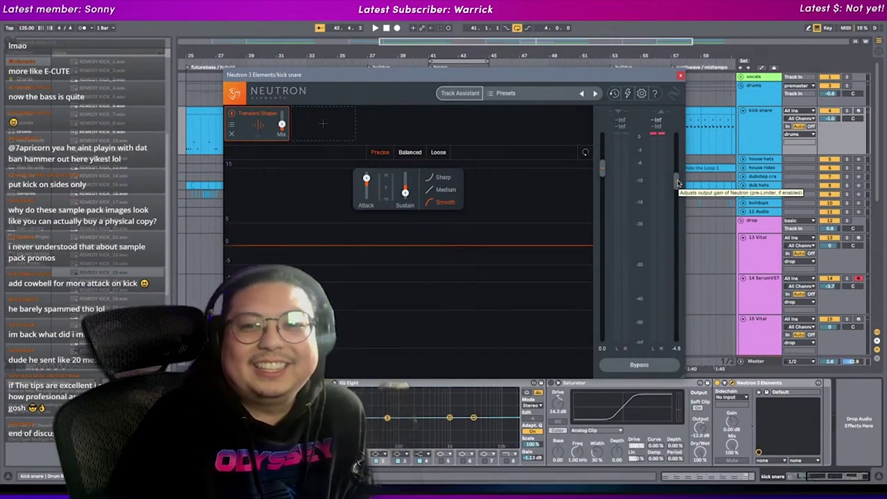
- Leave the Neutron 3 Elements window, look over the Serum, Vital and SUB tracks, and select the kick snare track
left_click(513, 195)
scroll(512, 194, "up", 2)
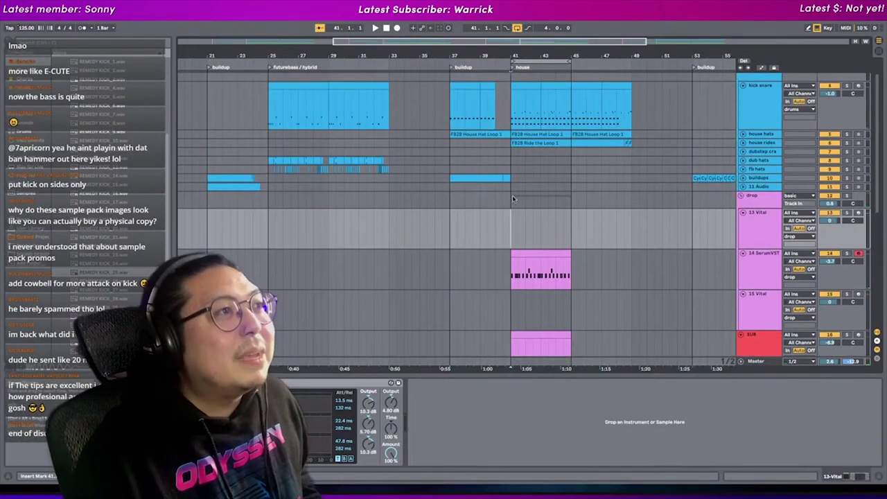
scroll(620, 183, "down", 5)
scroll(619, 183, "up", 3)
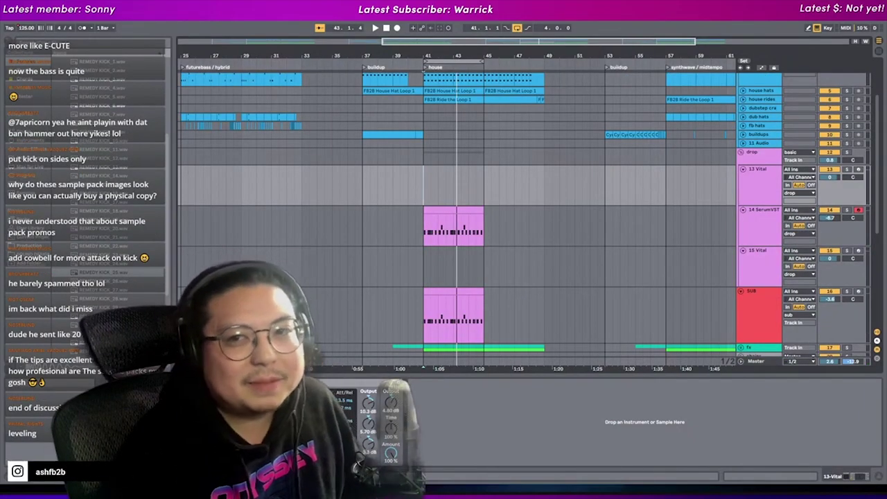
scroll(428, 126, "up", 3)
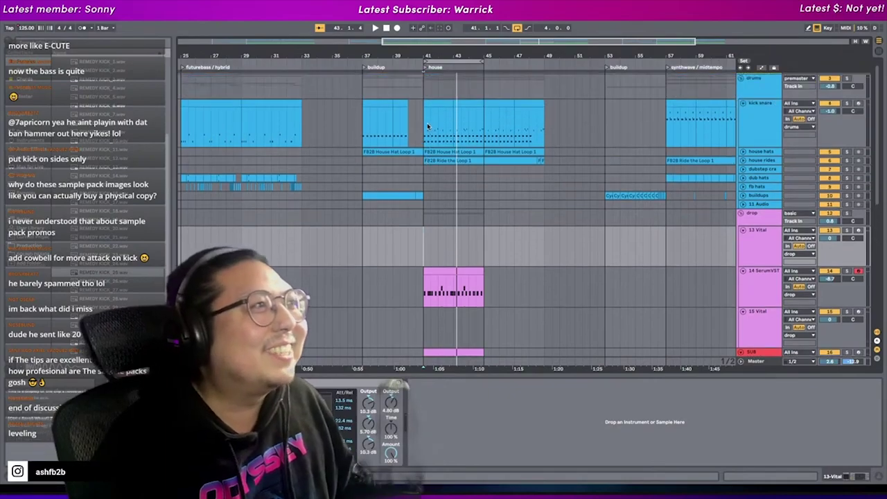
left_click(496, 139)
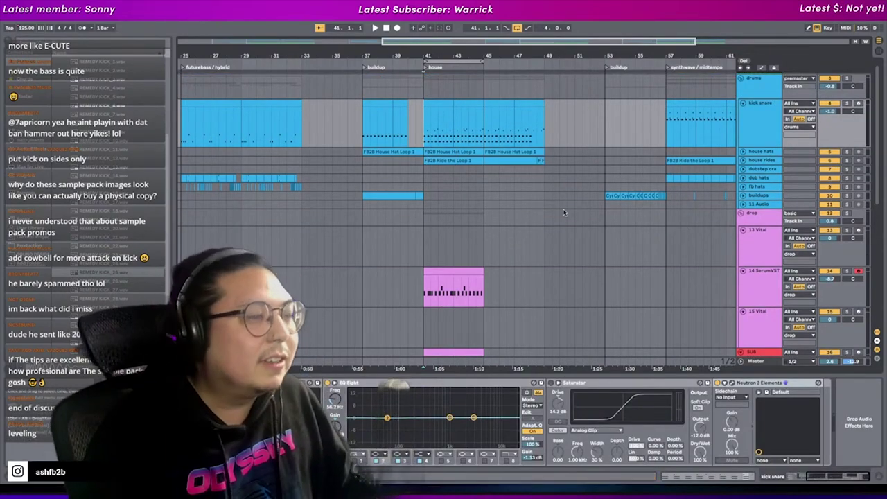
- Switch to the SoundOracle profile on Instagram and open the "I don't trust words, I trust actions" post
key("alt+Tab")
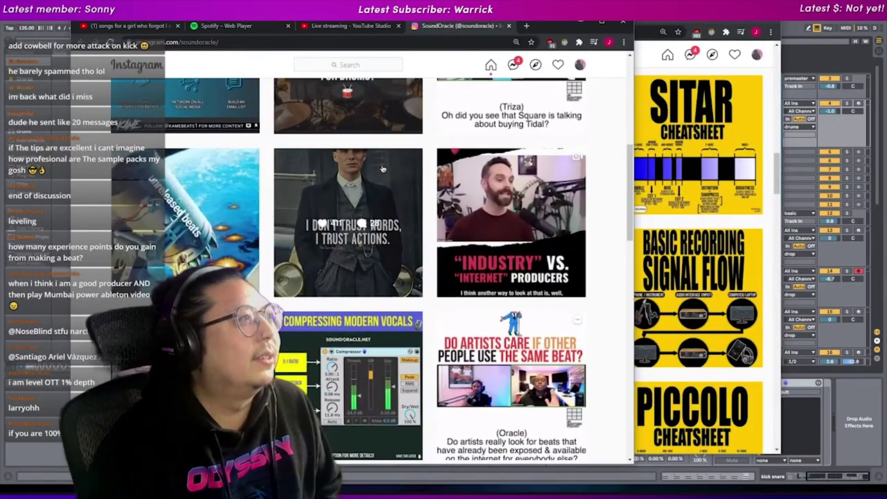
left_click(326, 217)
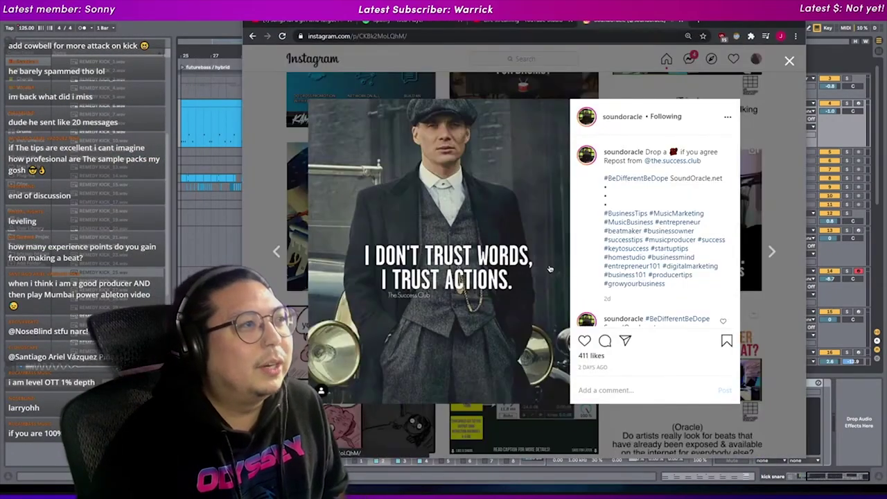